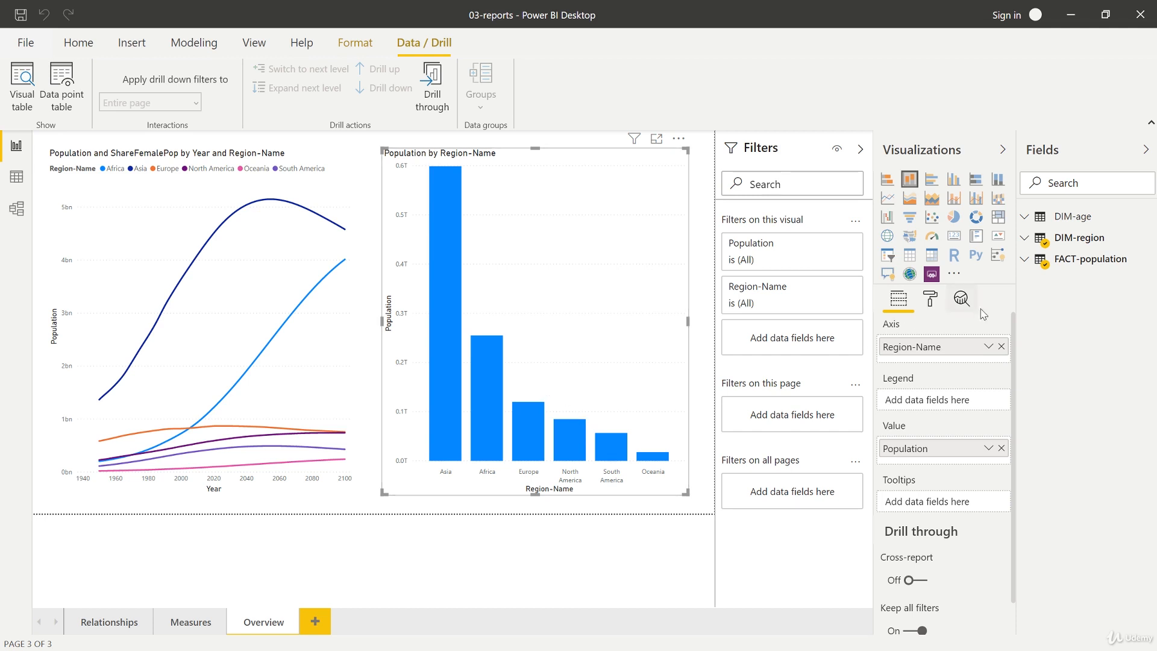
Add the Country field from DIM-region to the population column chart's axis, below Region-Name.
click(1026, 243)
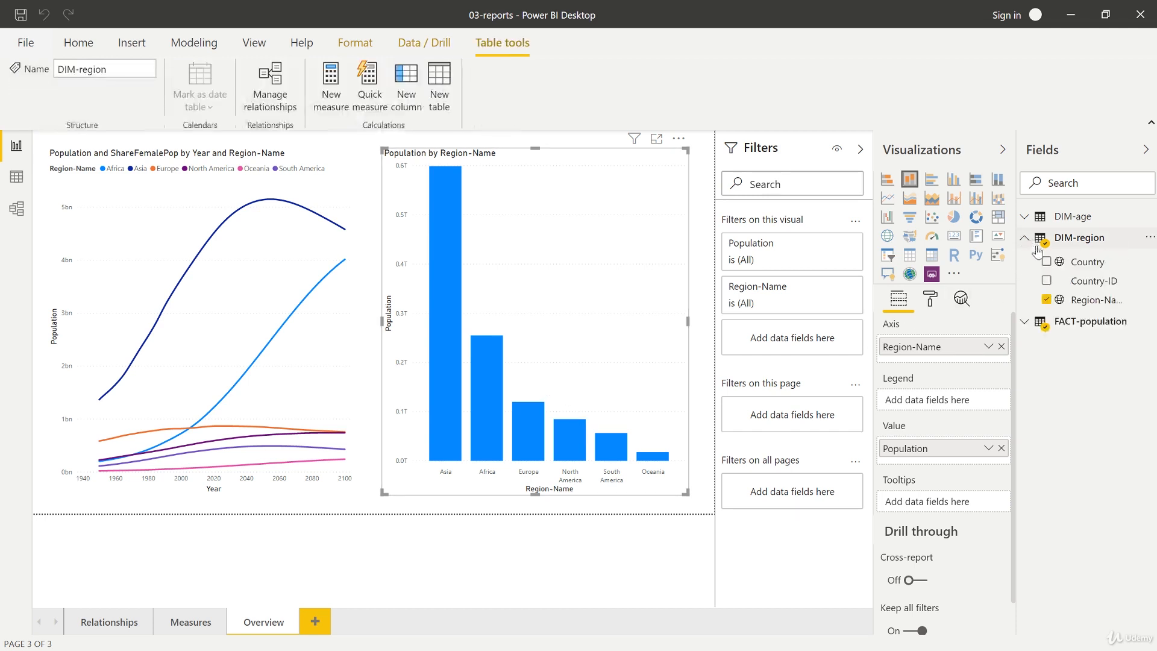
drag(1085, 264, 946, 362)
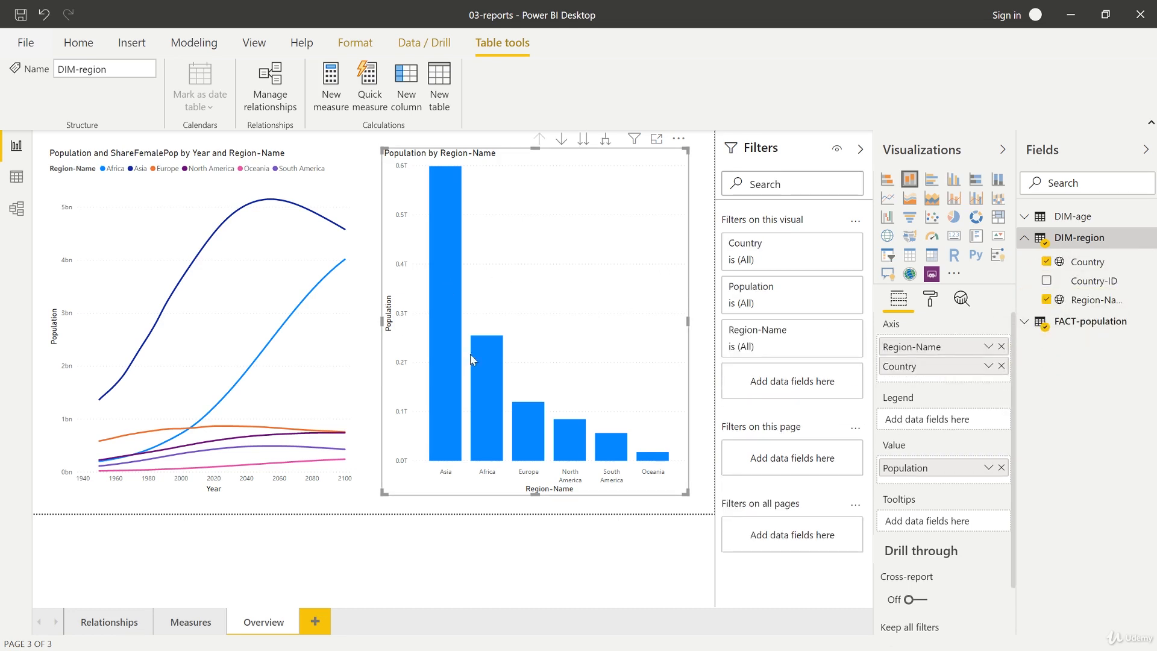
click(486, 373)
click(445, 367)
click(469, 385)
Move Country above Region-Name on the chart's axis and remove Region-Name from the axis.
drag(922, 380, 926, 351)
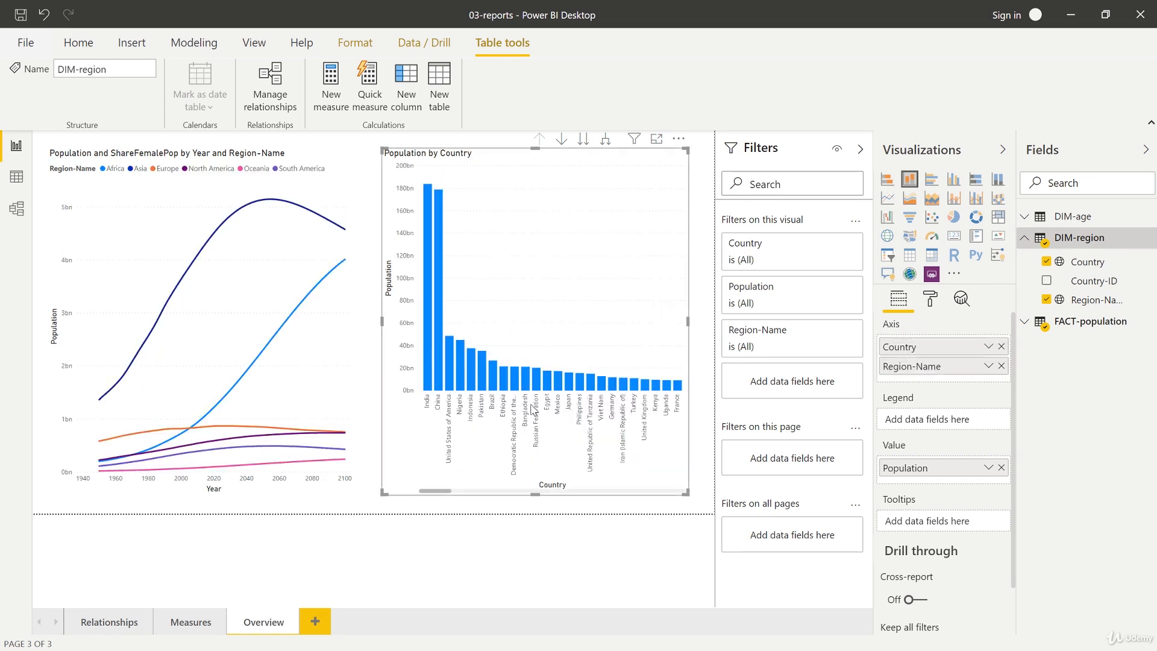
drag(443, 490, 568, 475)
click(1002, 366)
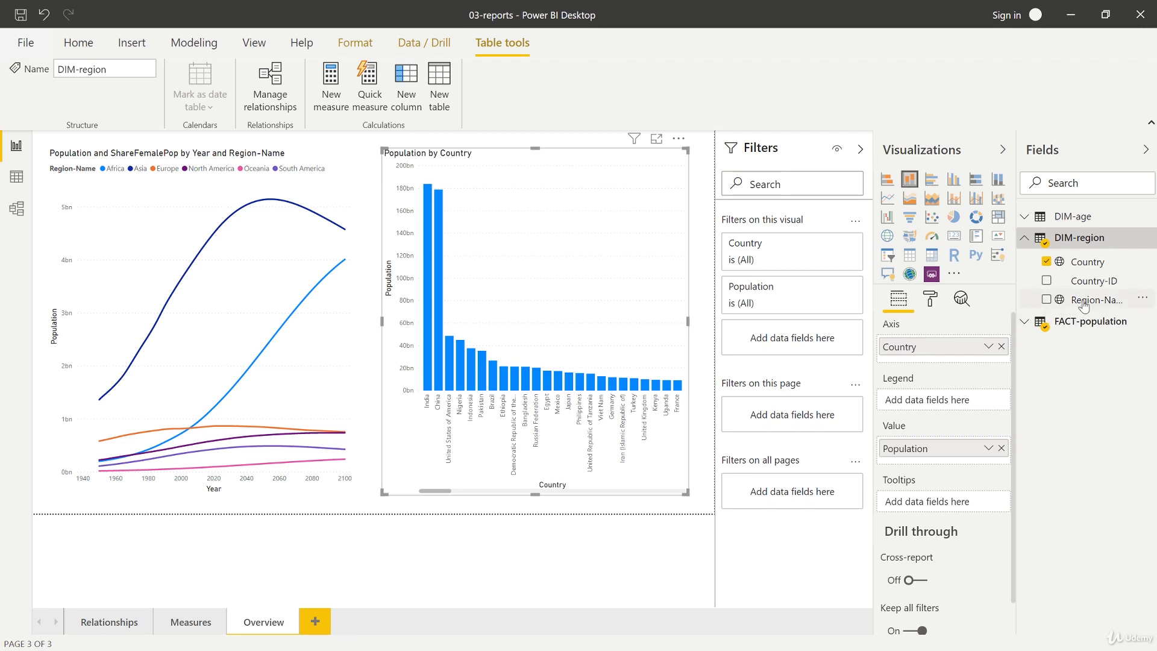
Place Region-Name above Country on the chart's axis, and remove and re-add Country beneath it.
drag(1082, 304, 942, 349)
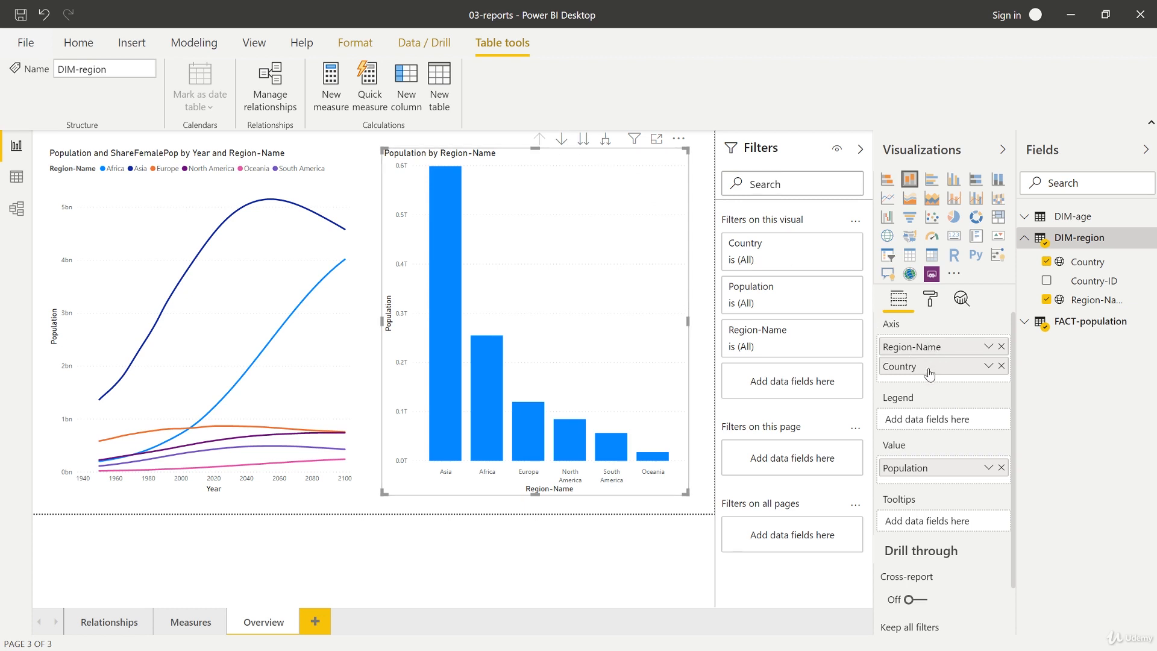
click(1002, 366)
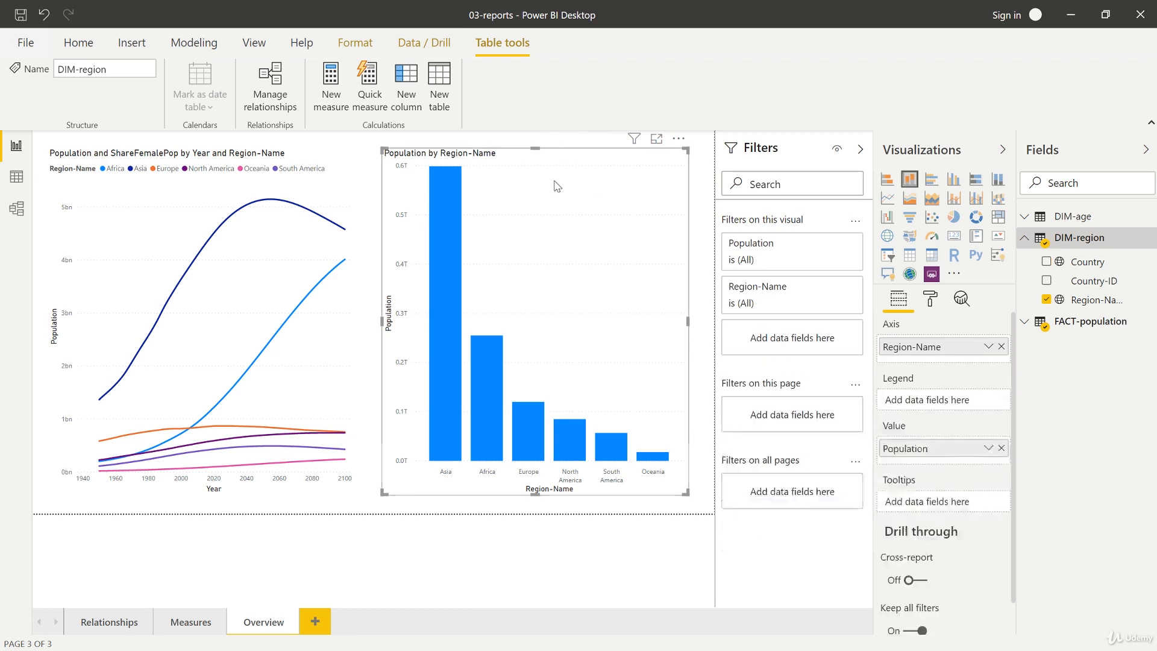
drag(1088, 261, 959, 367)
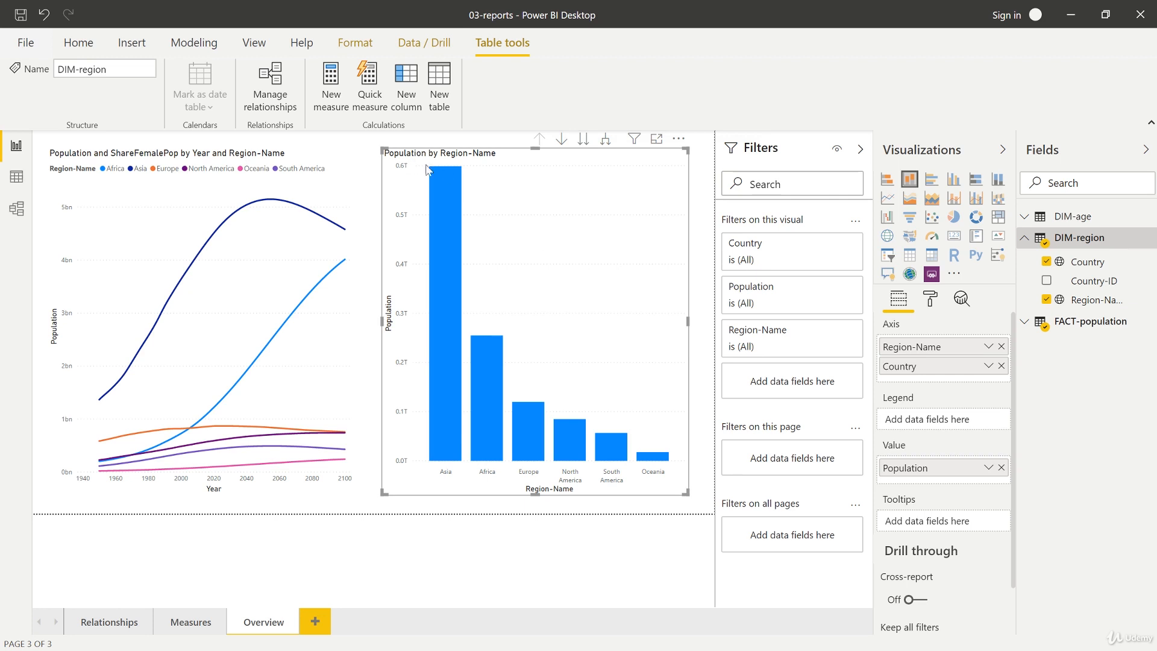
Switch the population column chart to the Country level and shift the visual slightly to the right on the page.
click(584, 140)
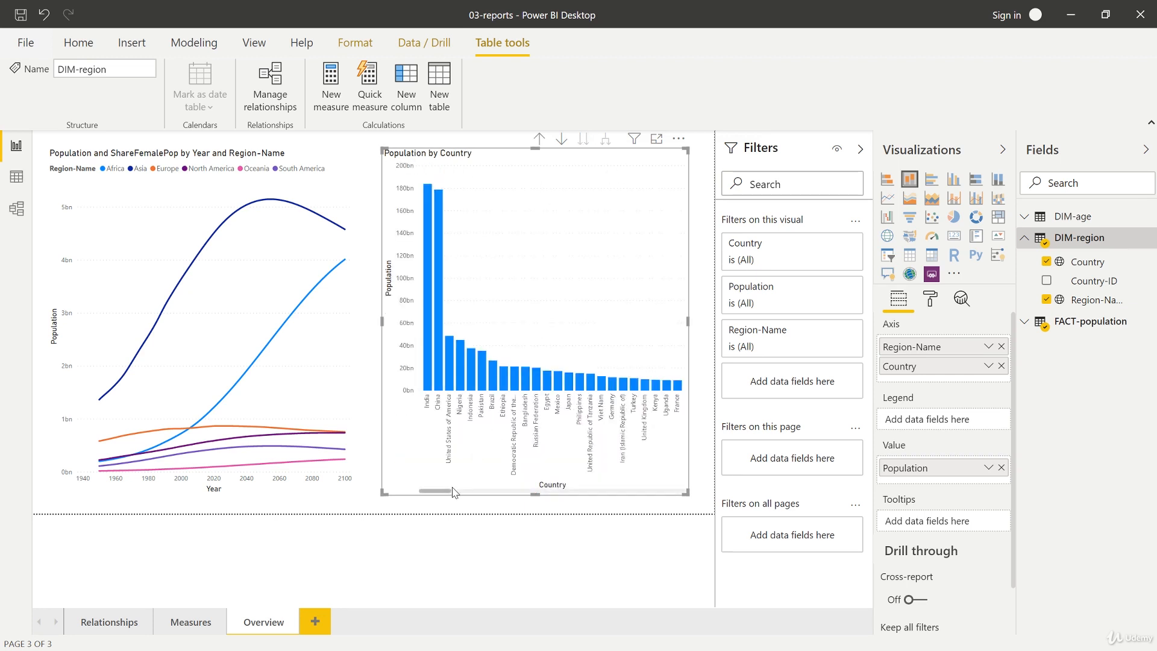
drag(446, 493, 472, 488)
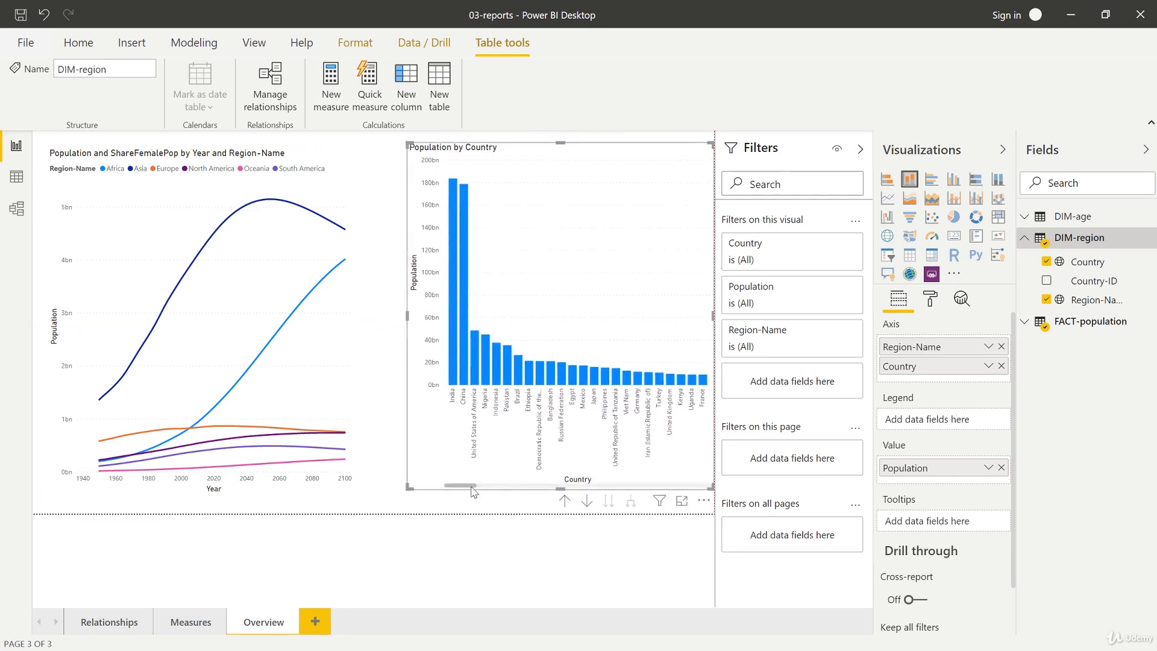
drag(452, 429, 435, 435)
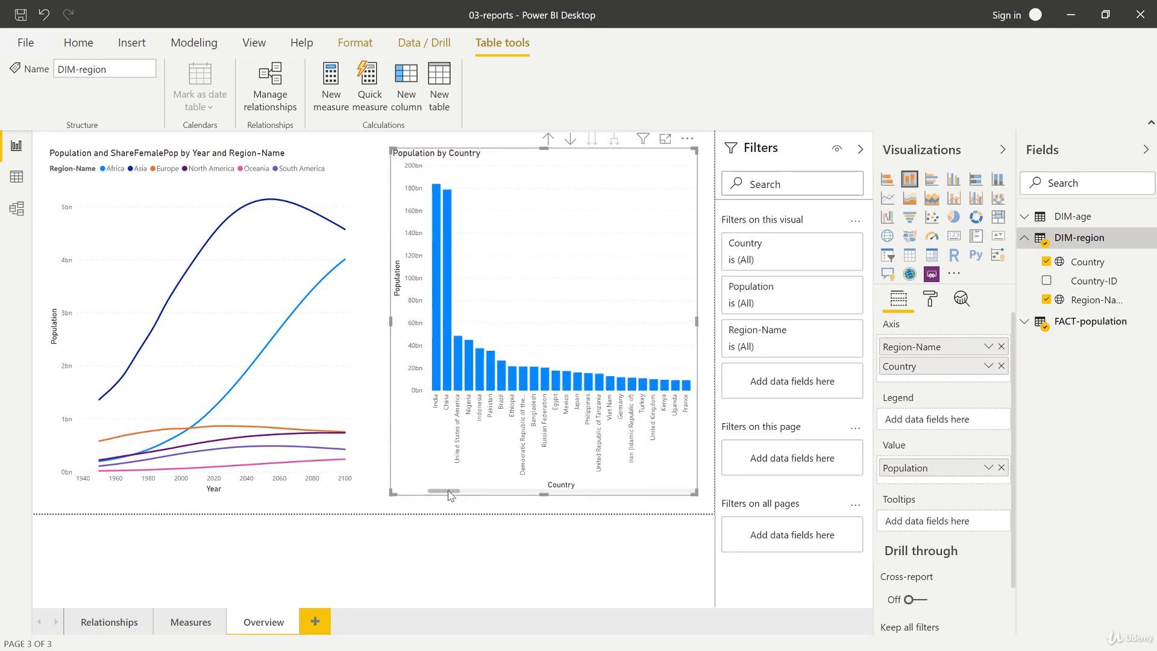
mouse_move(452, 493)
mouse_down()
mouse_move(664, 479)
mouse_move(438, 482)
mouse_up()
Return the chart to the region level, expand it to show Region-Name and Country combined, and drill back up.
click(546, 135)
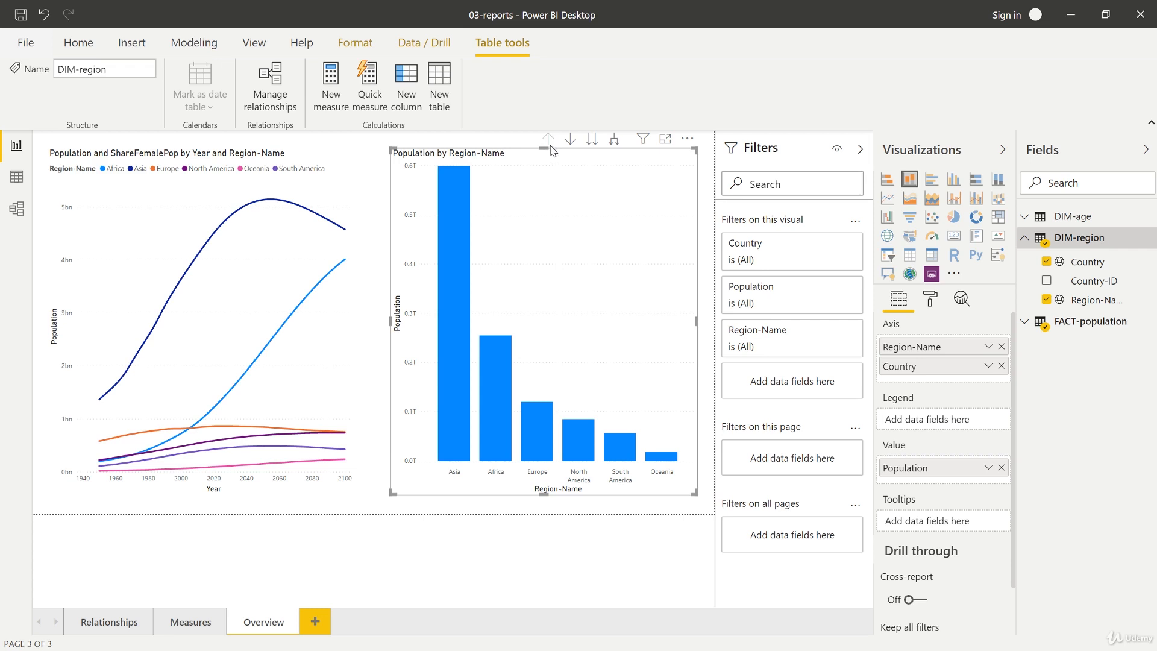
click(615, 141)
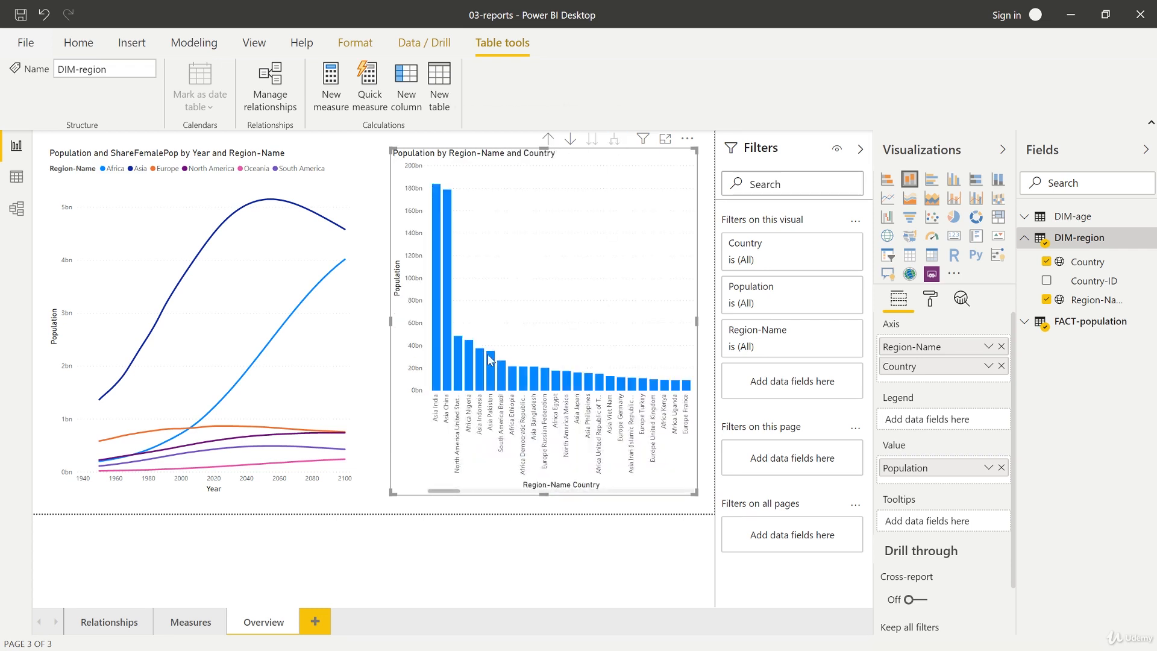
click(548, 138)
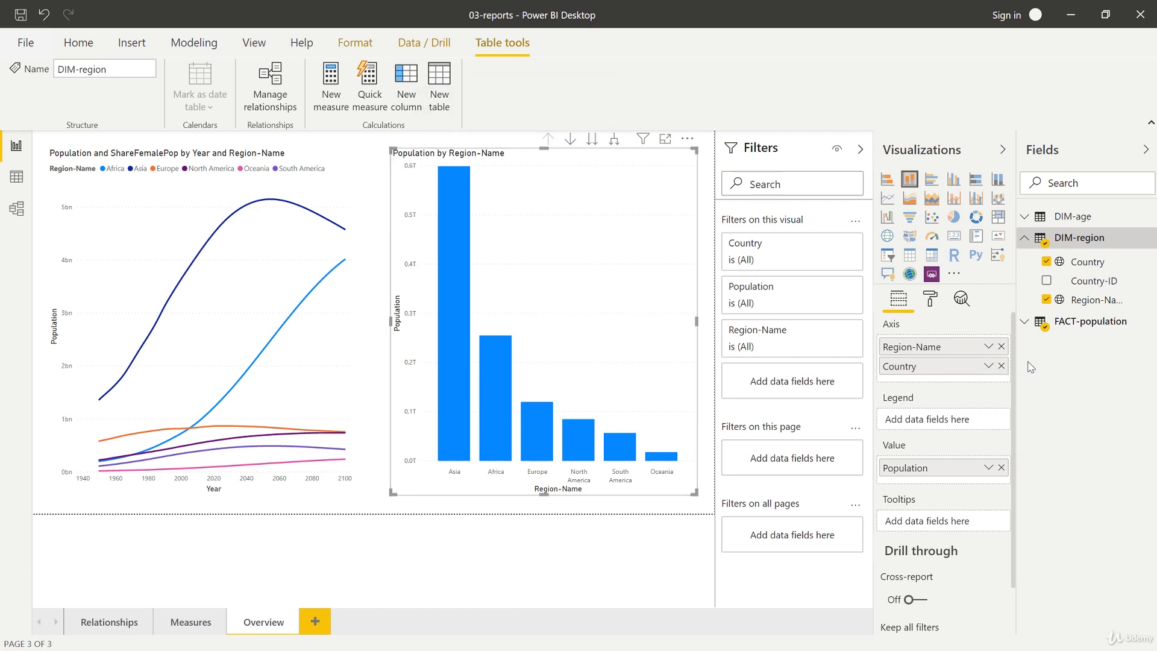
Create a hierarchy from Region-Name in DIM-region and add Country as its second level.
right_click(1089, 307)
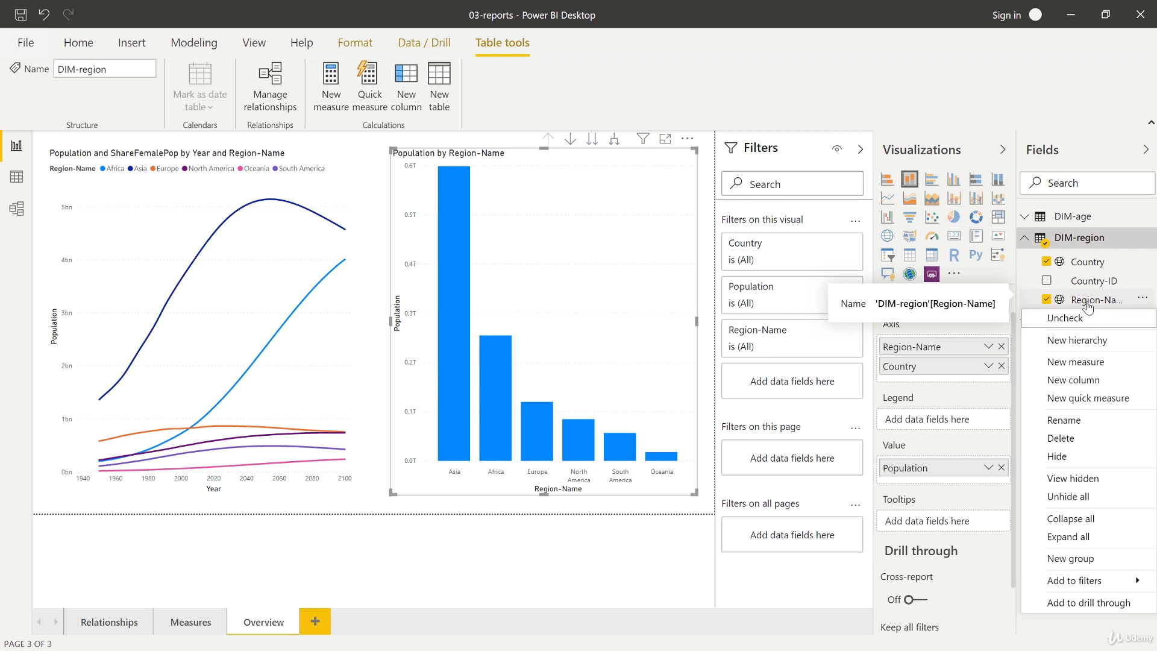
click(1073, 341)
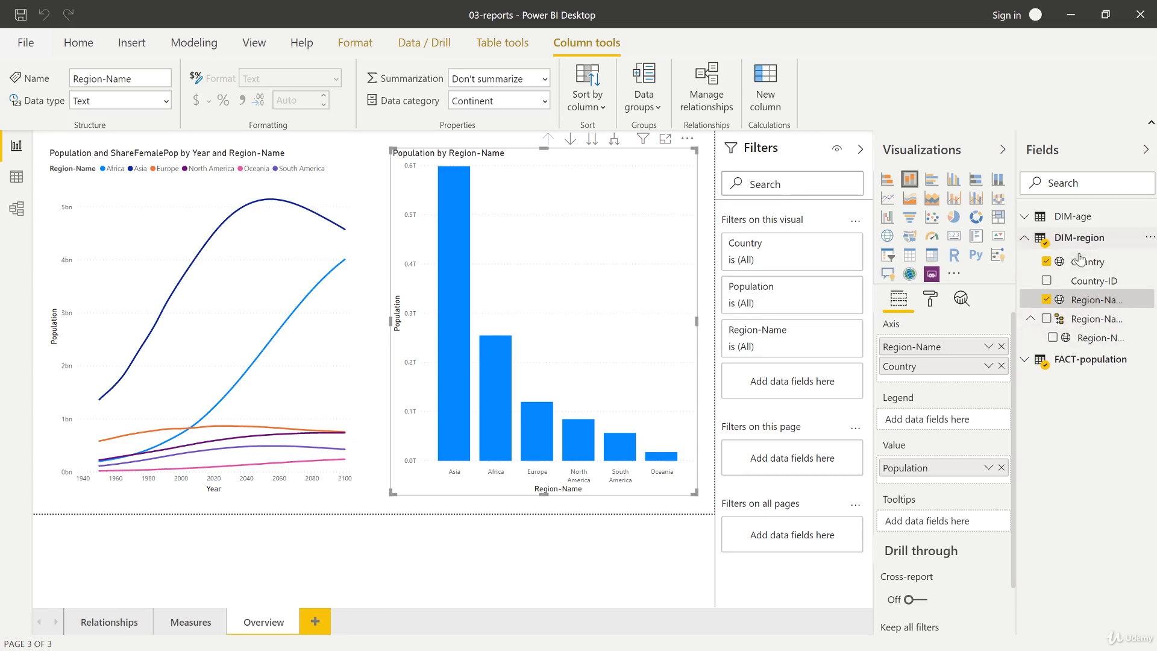
drag(1079, 268, 1085, 327)
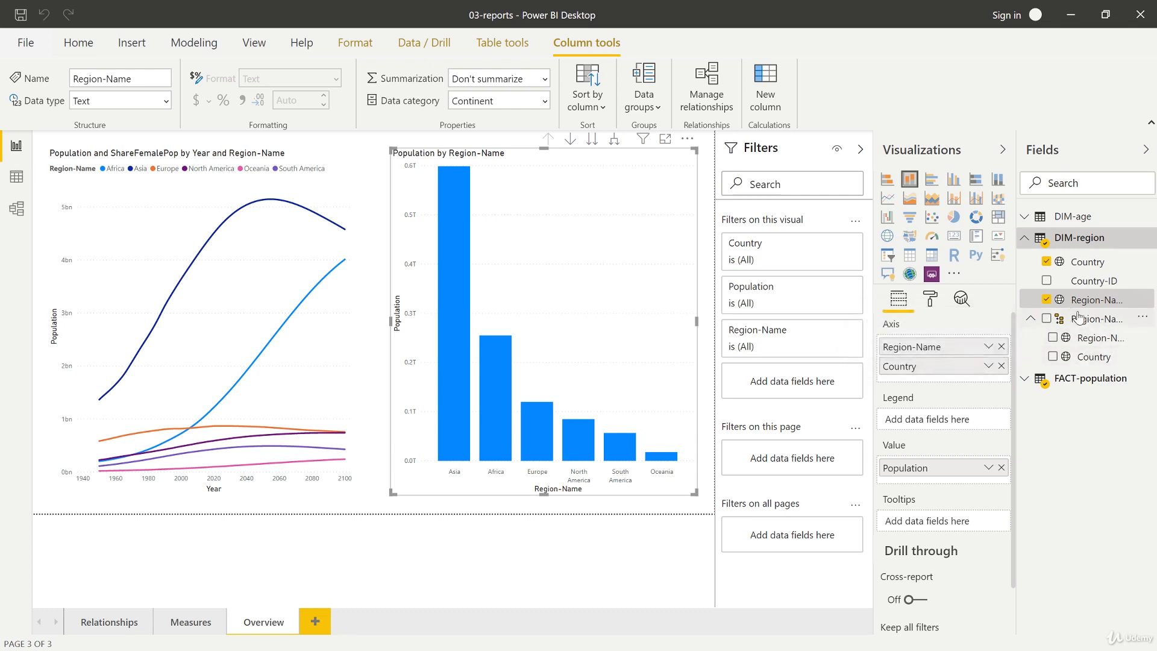
Put the new hierarchy on the column chart's axis and remove the separate Region-Name and Country fields.
drag(1086, 325, 974, 347)
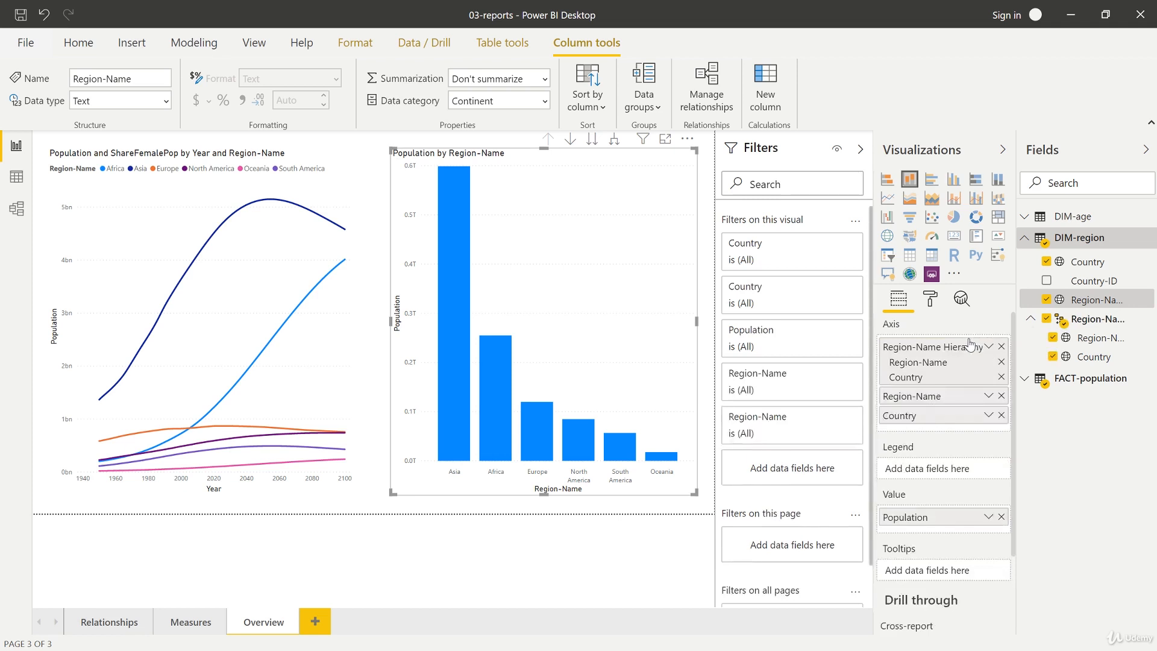
click(1001, 396)
click(1002, 397)
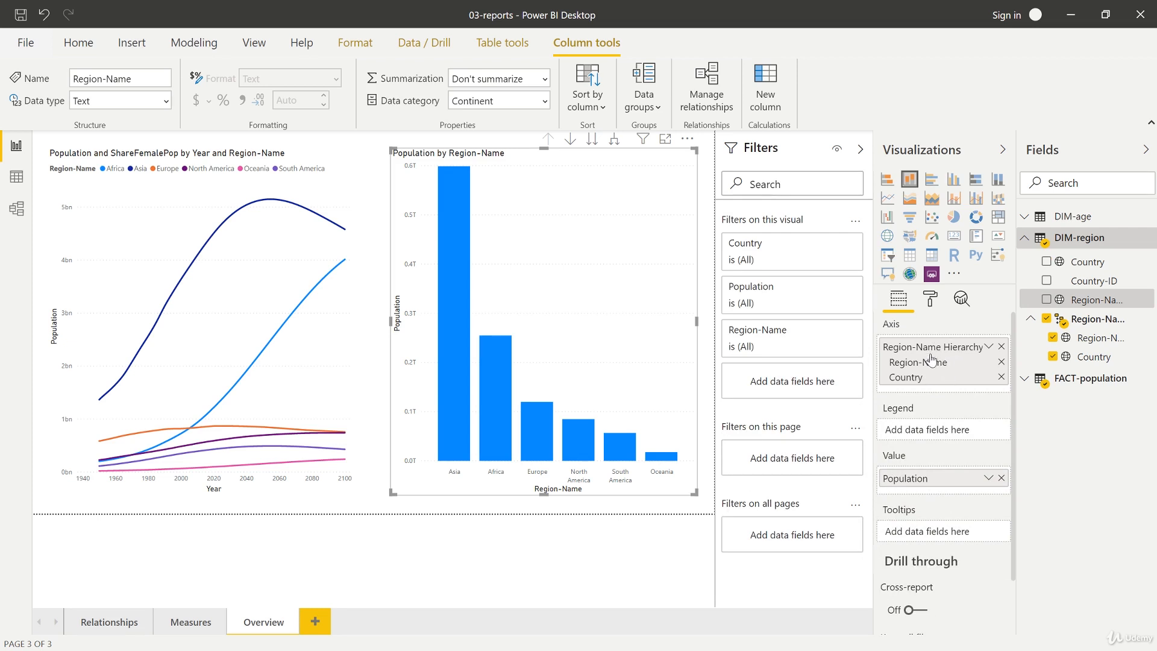
Test the hierarchy by switching the chart to Country and back, and by excluding and restoring its Region-Name level.
click(594, 141)
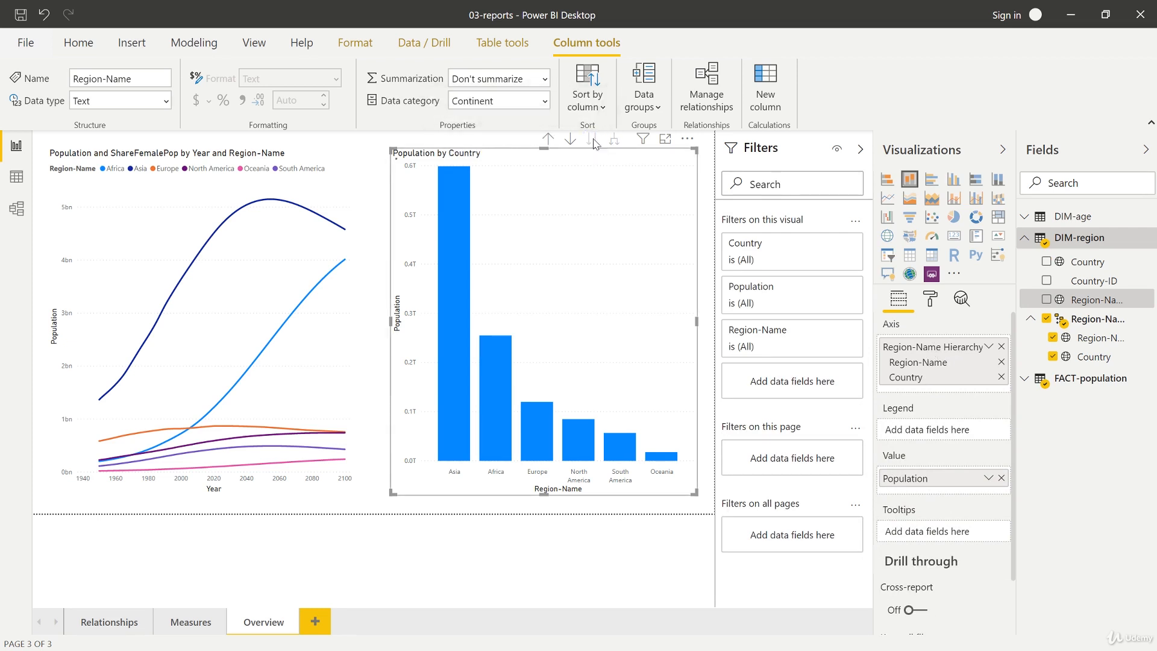
click(549, 140)
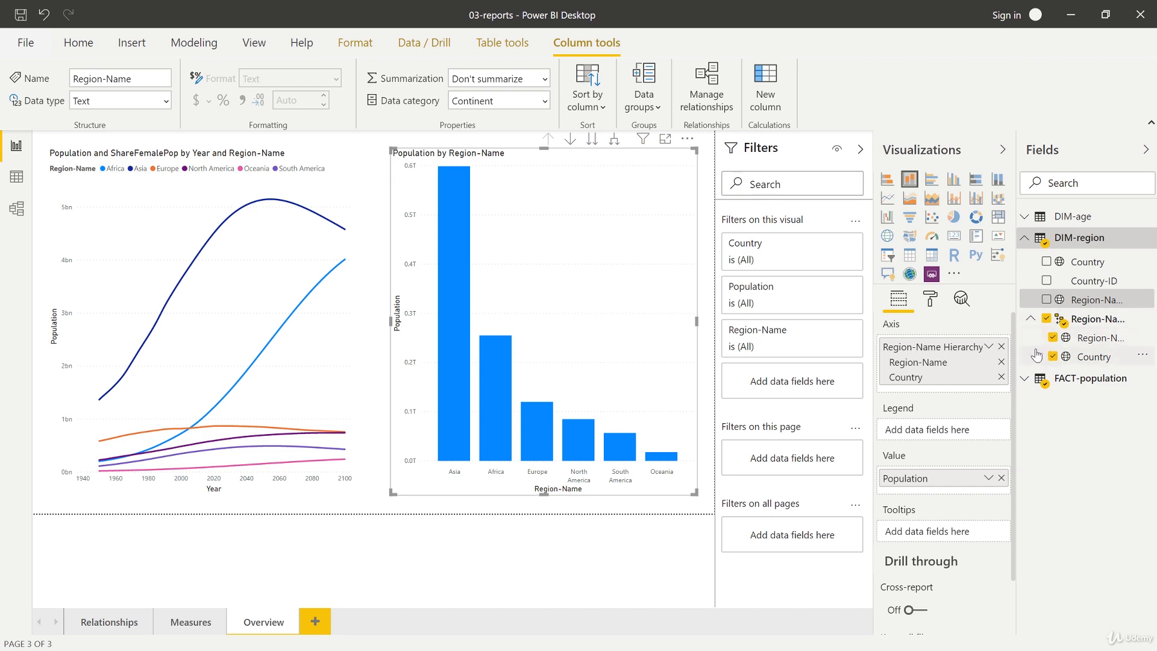
click(1053, 338)
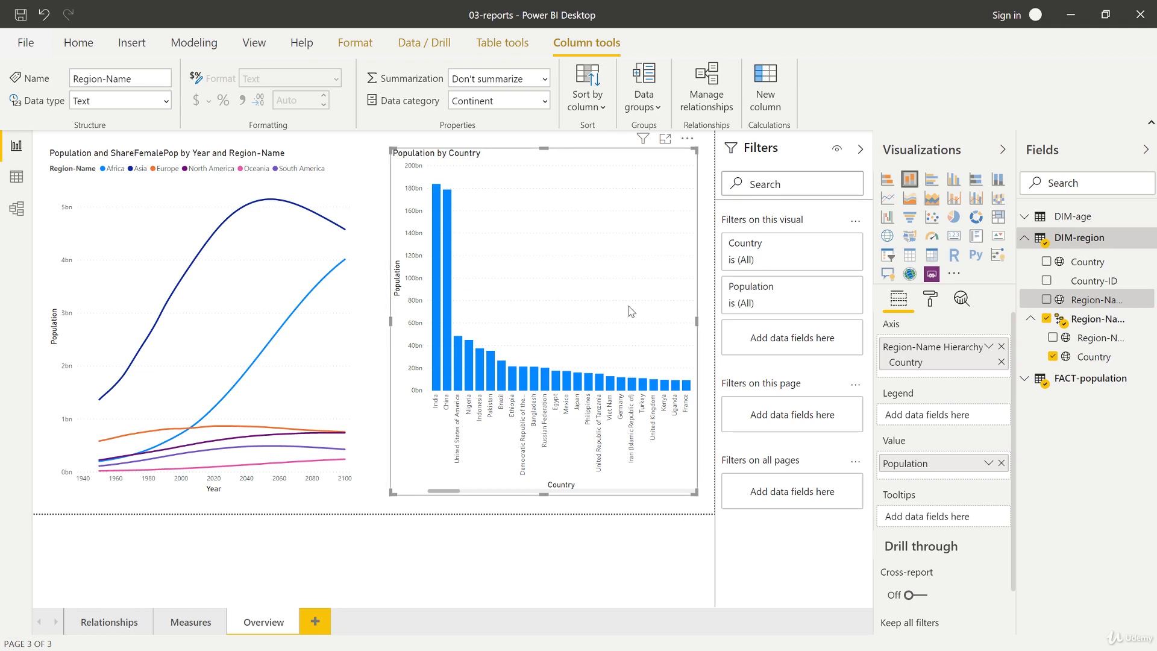
click(1053, 338)
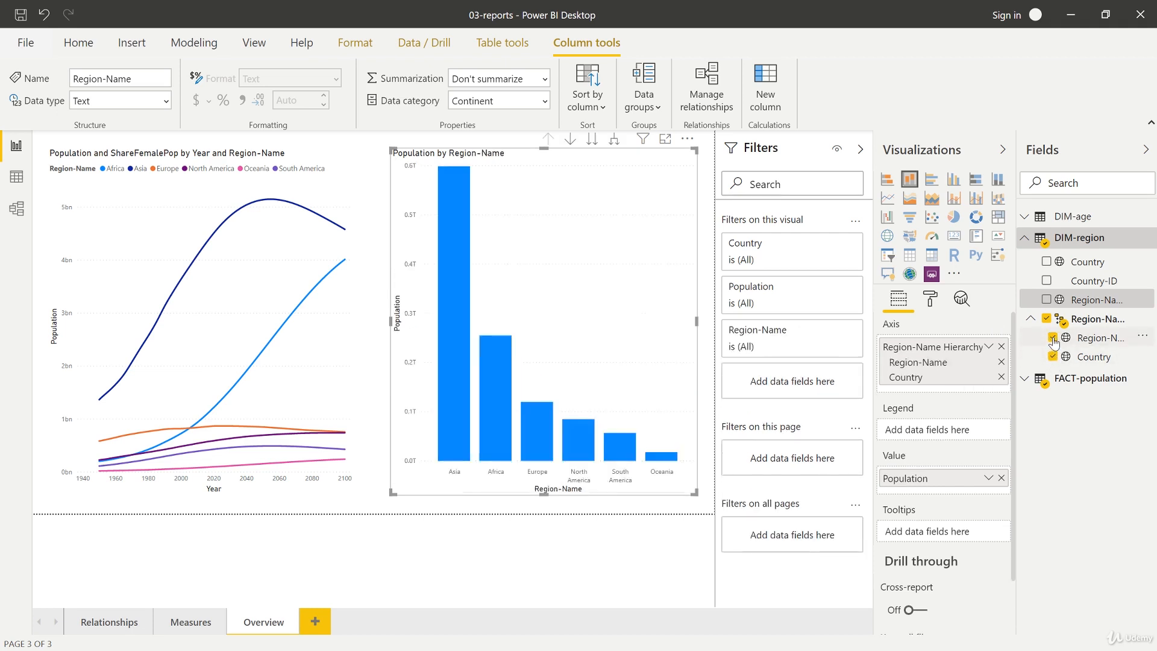
Turn on drill mode for the column chart, switch it to the Country level, and return to the region level.
click(570, 139)
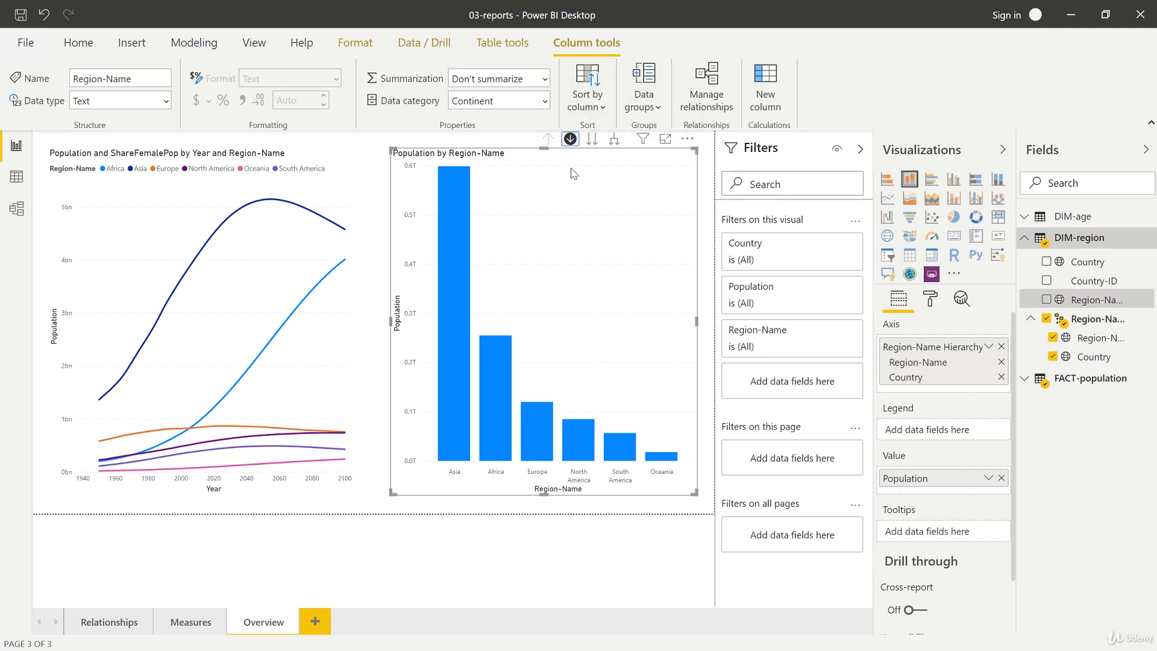
click(592, 140)
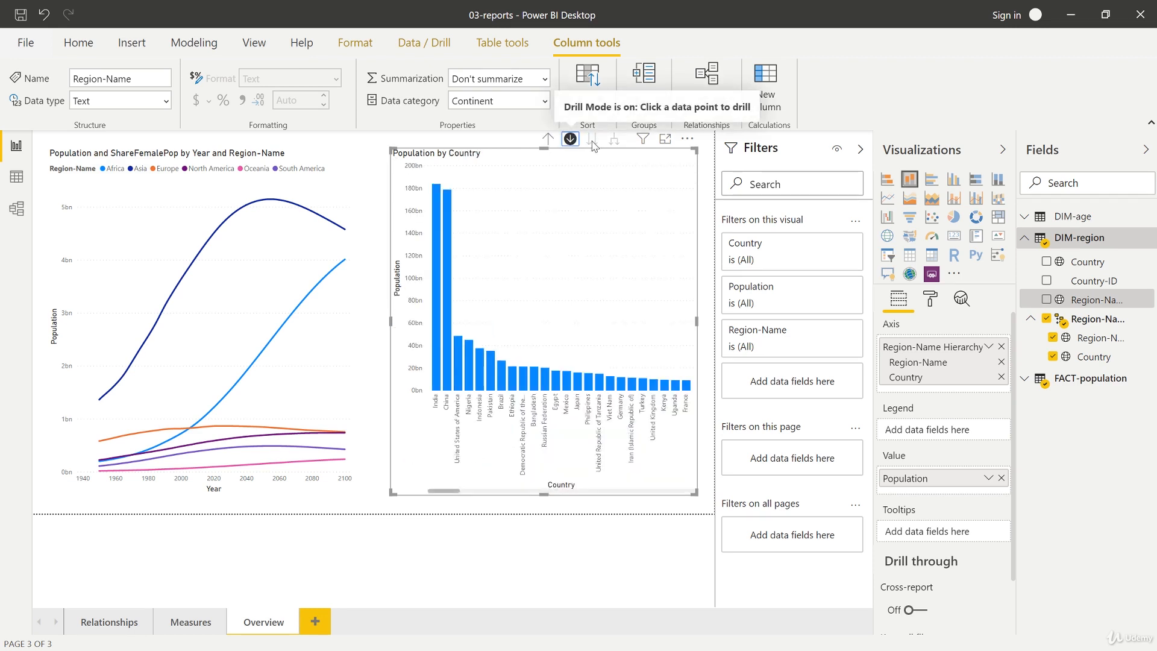
click(548, 138)
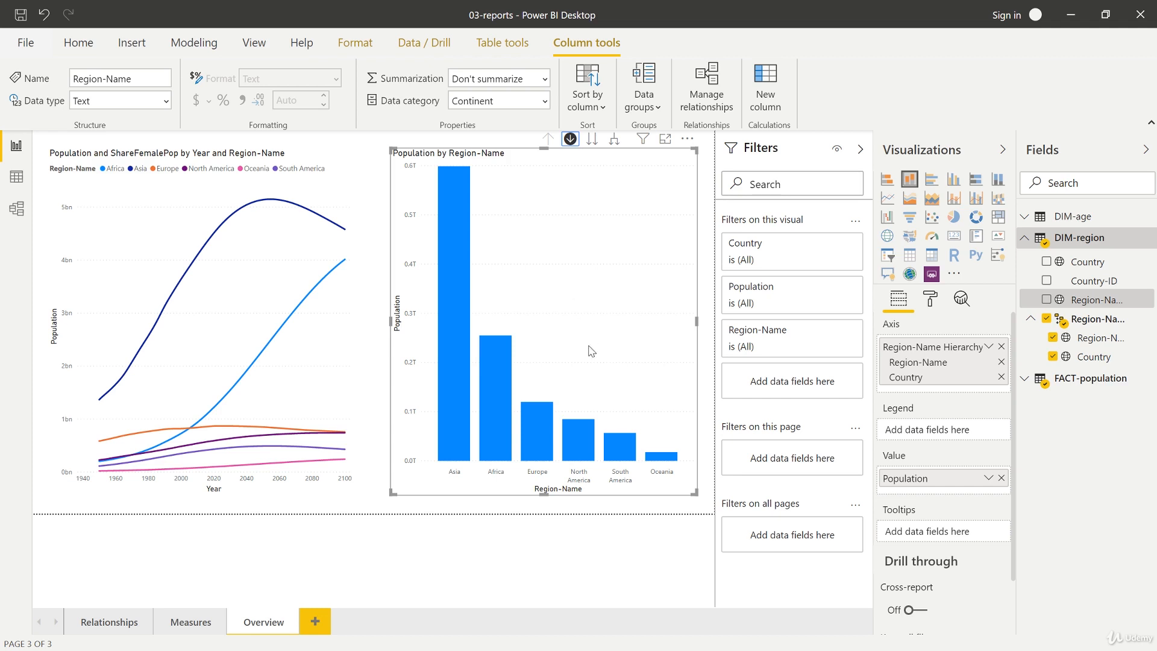
Drill into Europe and North America in turn, examine their countries, and drill back up to the regions after each.
click(534, 419)
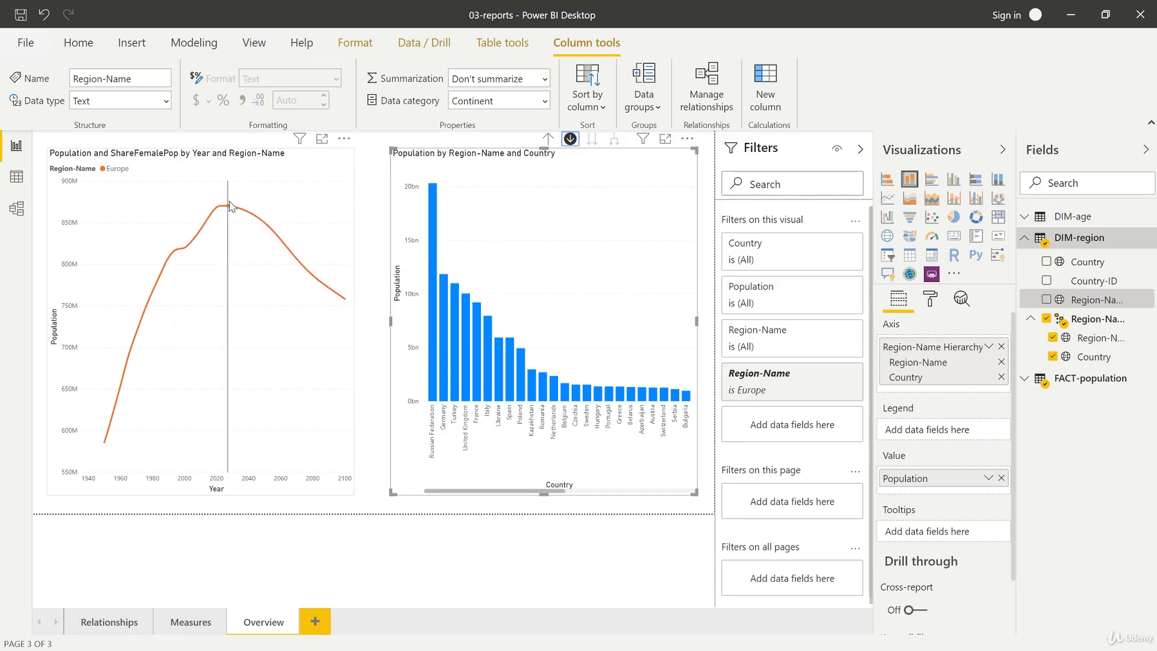
mouse_move(233, 191)
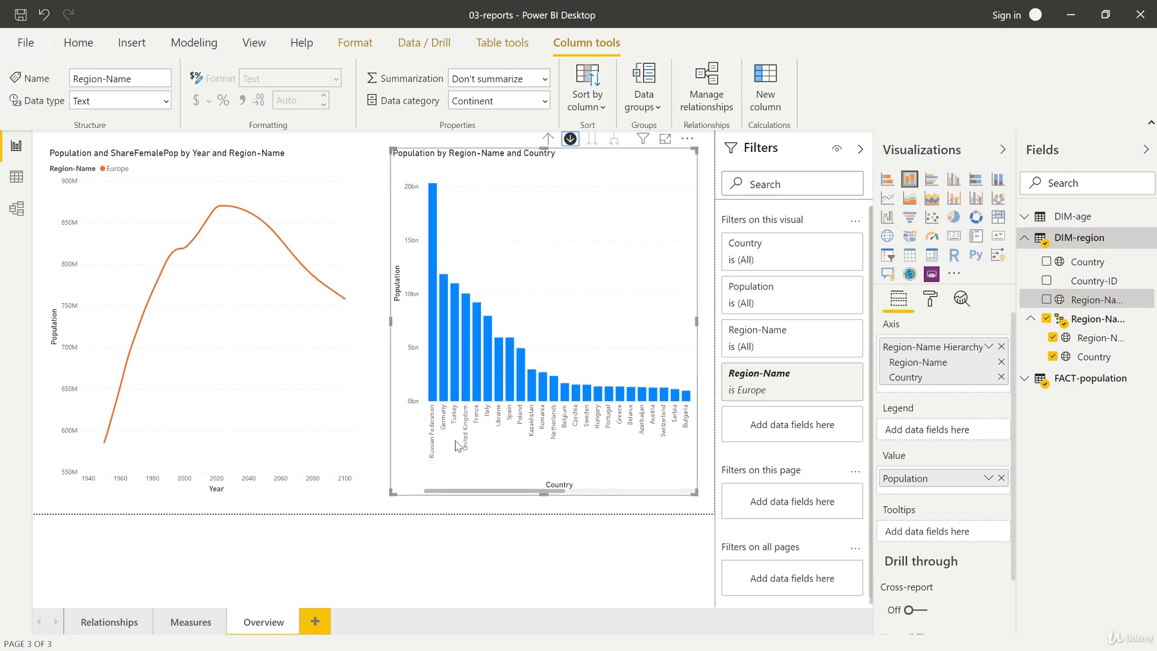
drag(505, 491, 541, 488)
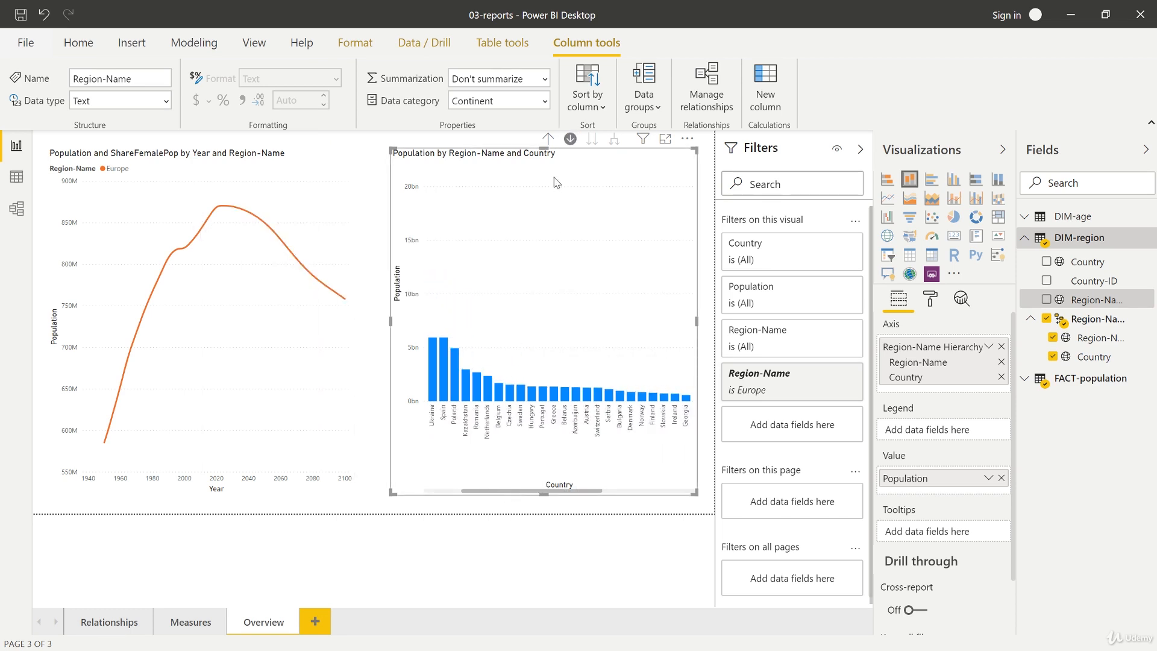
click(548, 139)
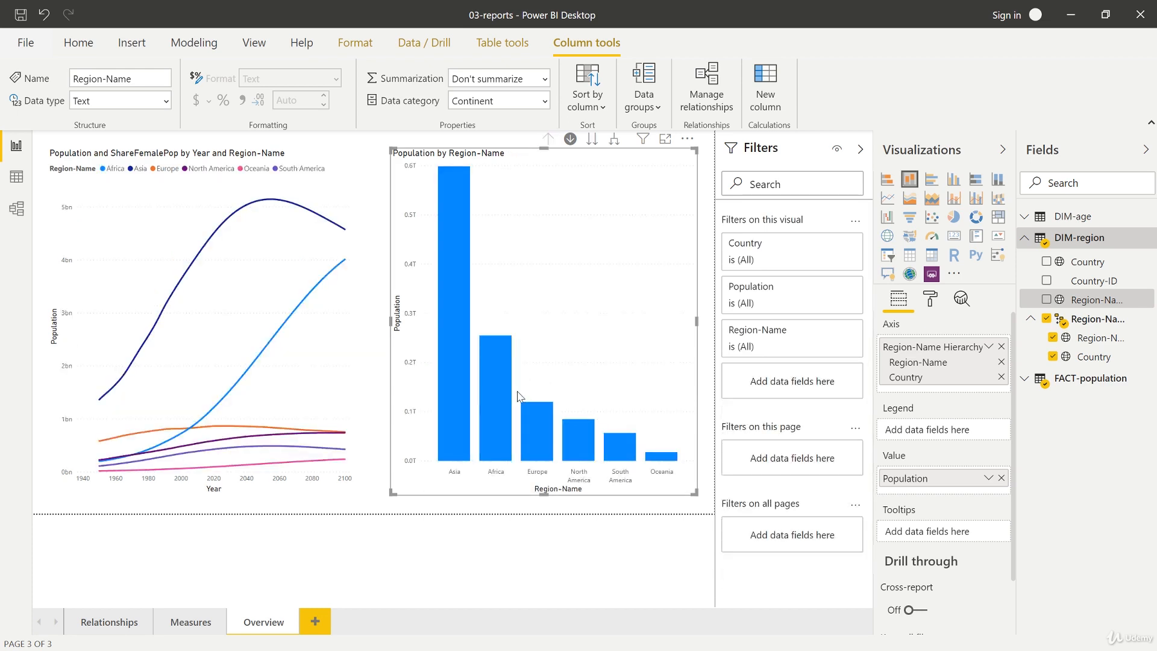
click(577, 429)
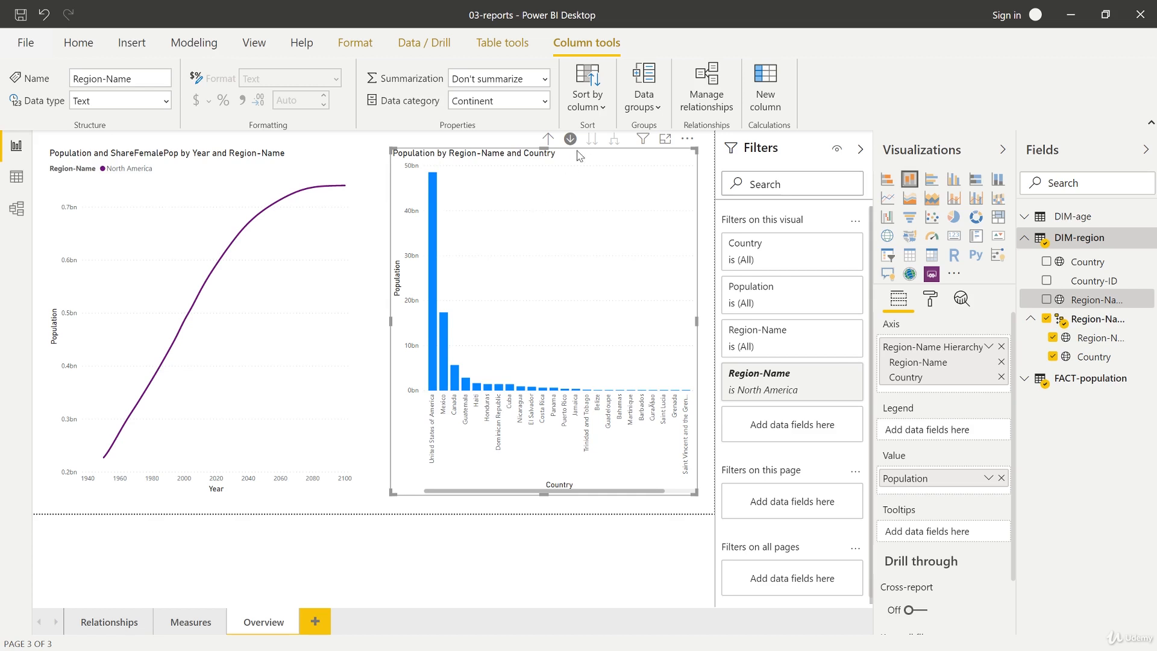
click(548, 140)
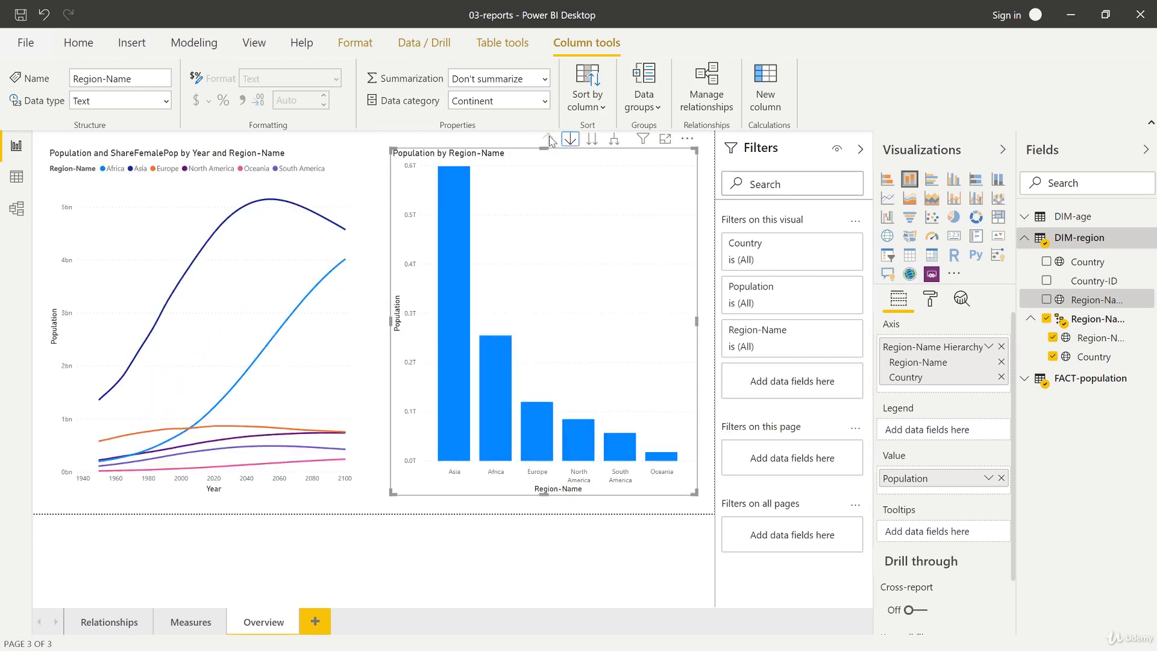
Switch the chart to the Country level, drill back up to the regions, and turn drill mode off.
click(592, 140)
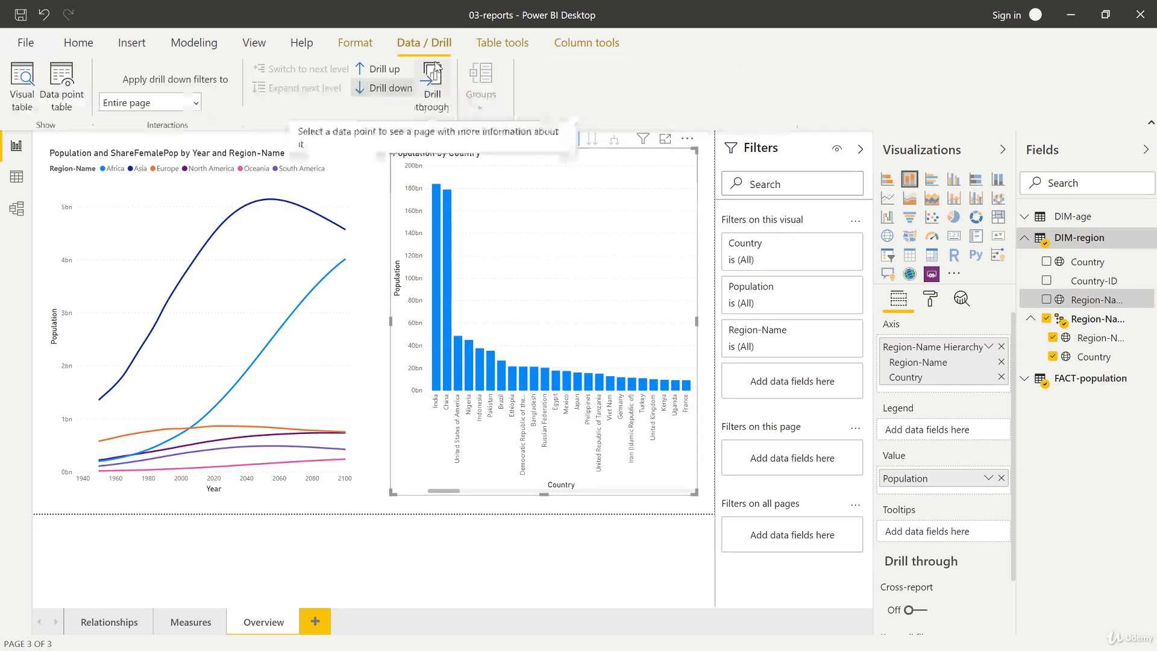
click(424, 42)
click(383, 69)
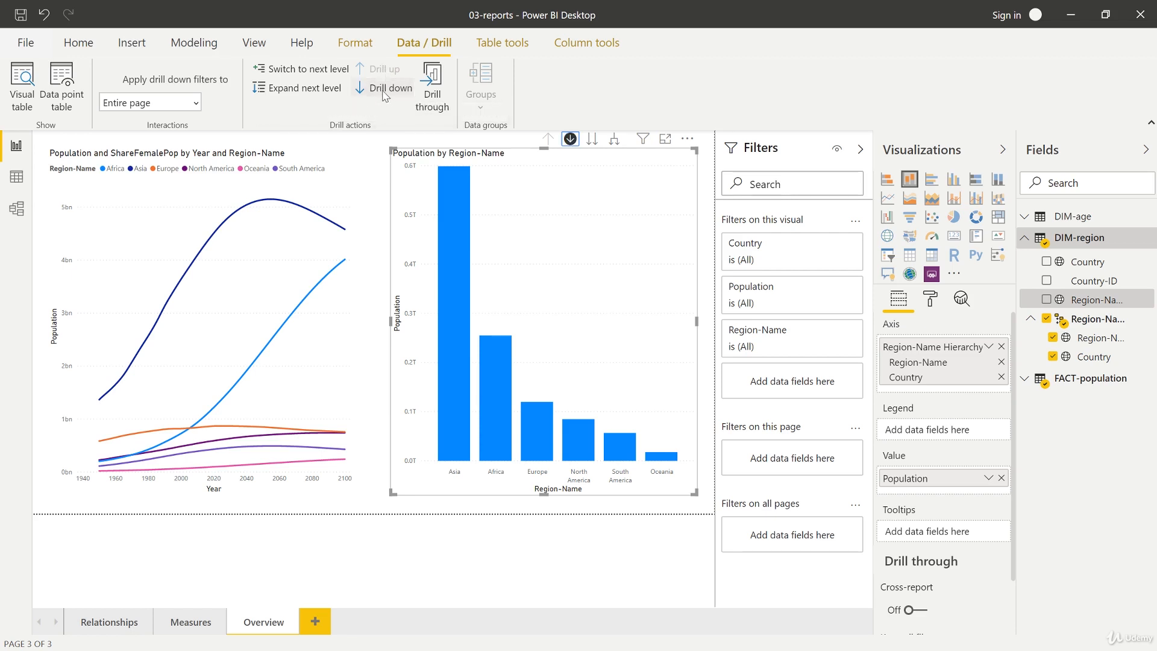
click(383, 94)
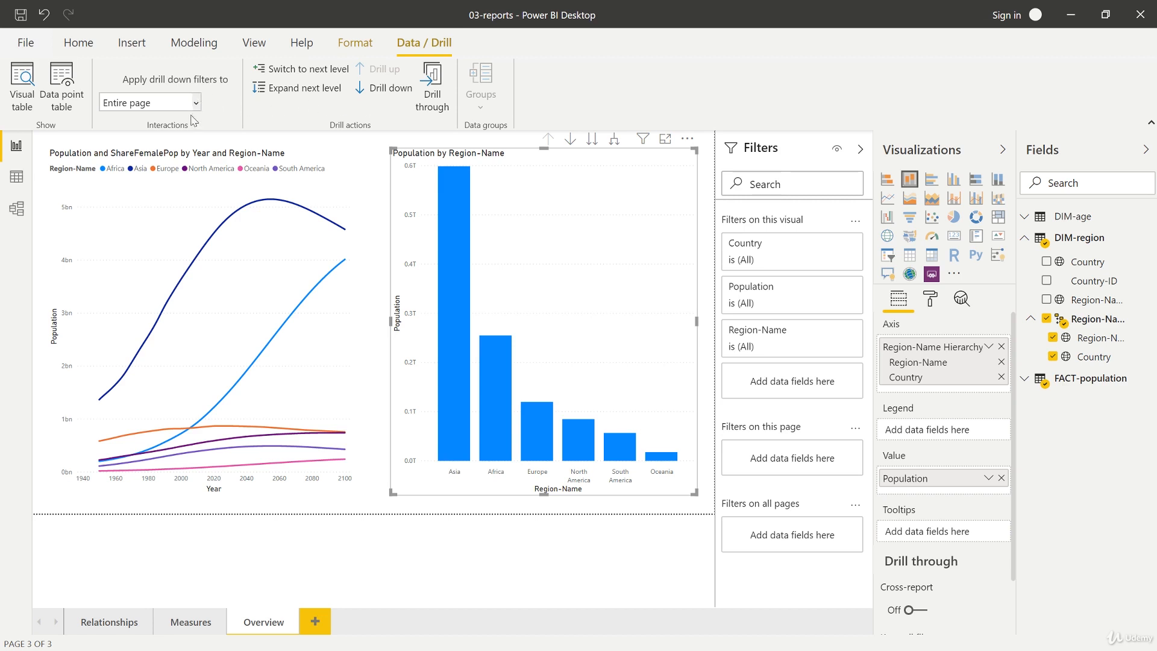
Turn on drill mode for the population column chart, drill into Africa with filters applied to the entire page, and drill back up.
click(355, 42)
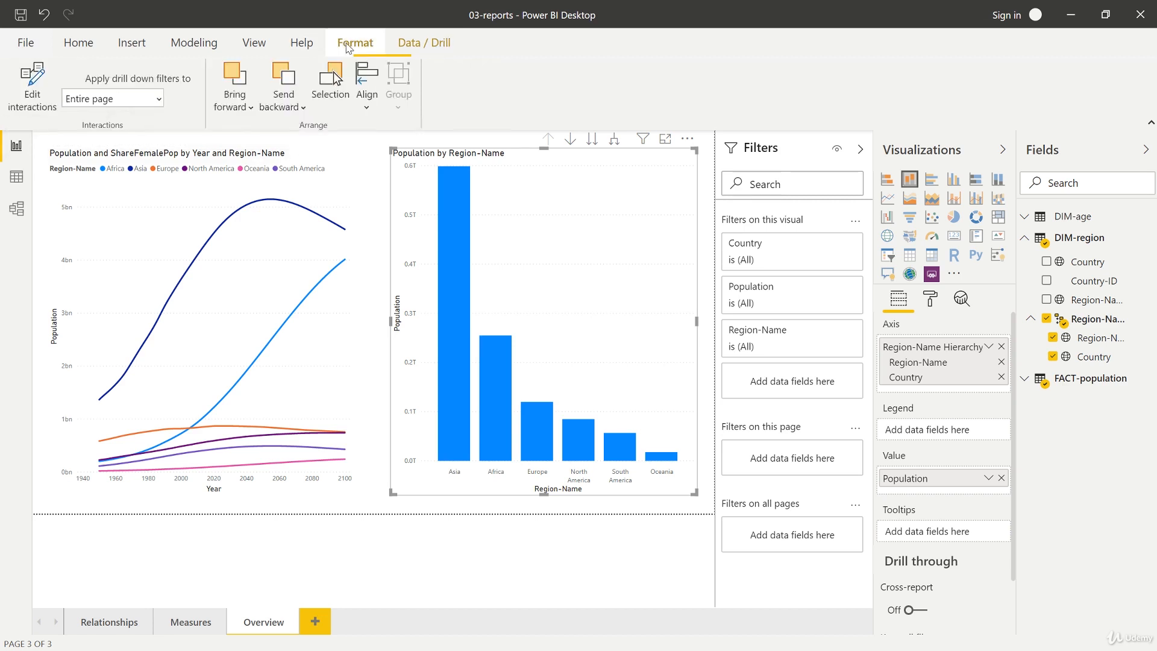
click(424, 42)
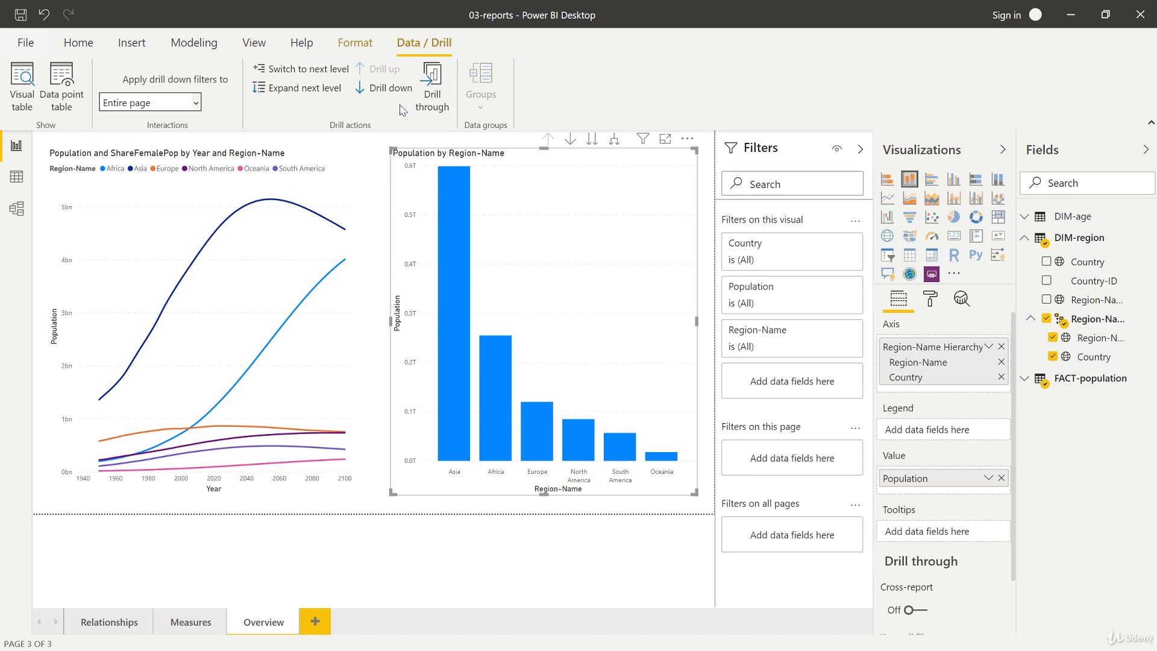
click(363, 92)
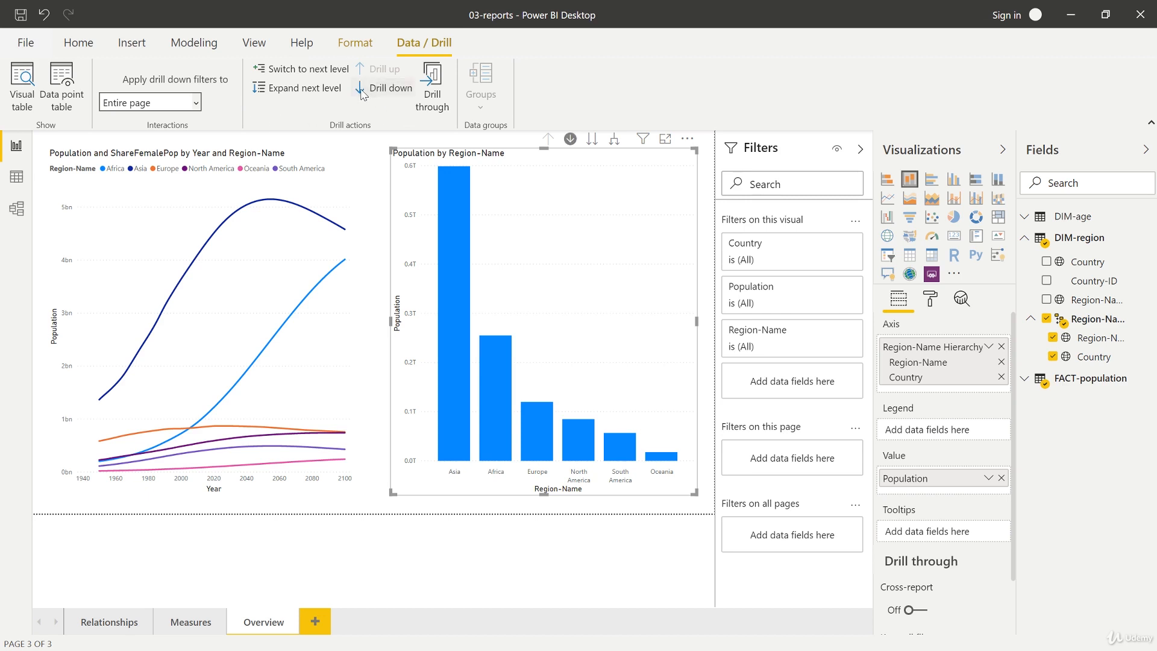
click(497, 381)
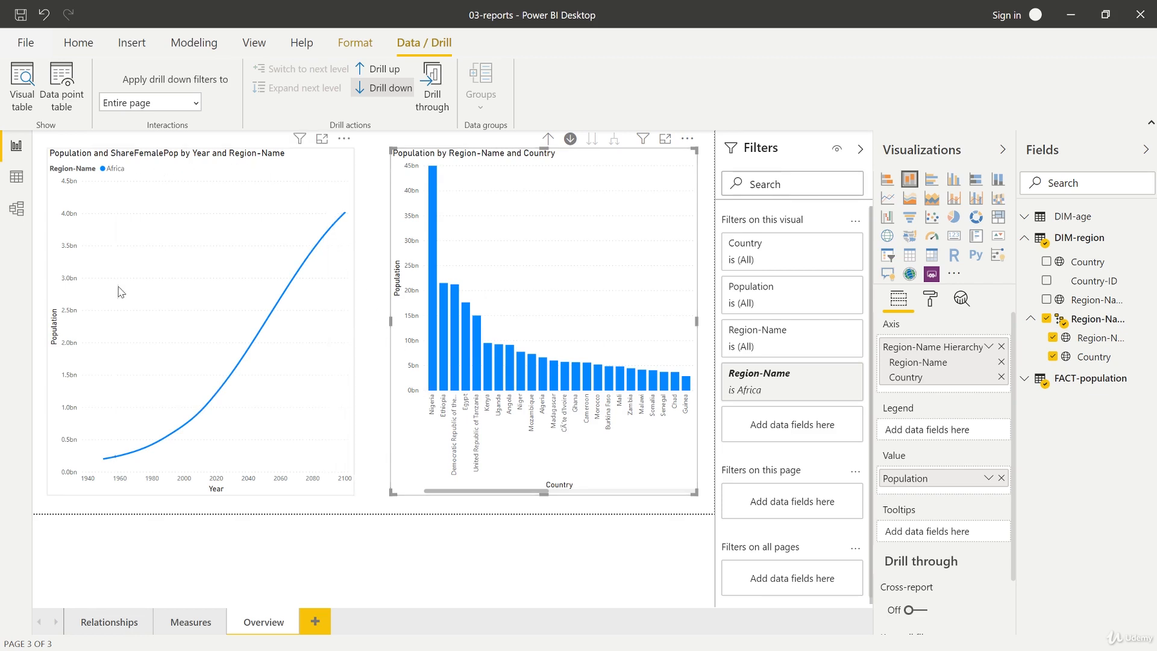
click(548, 139)
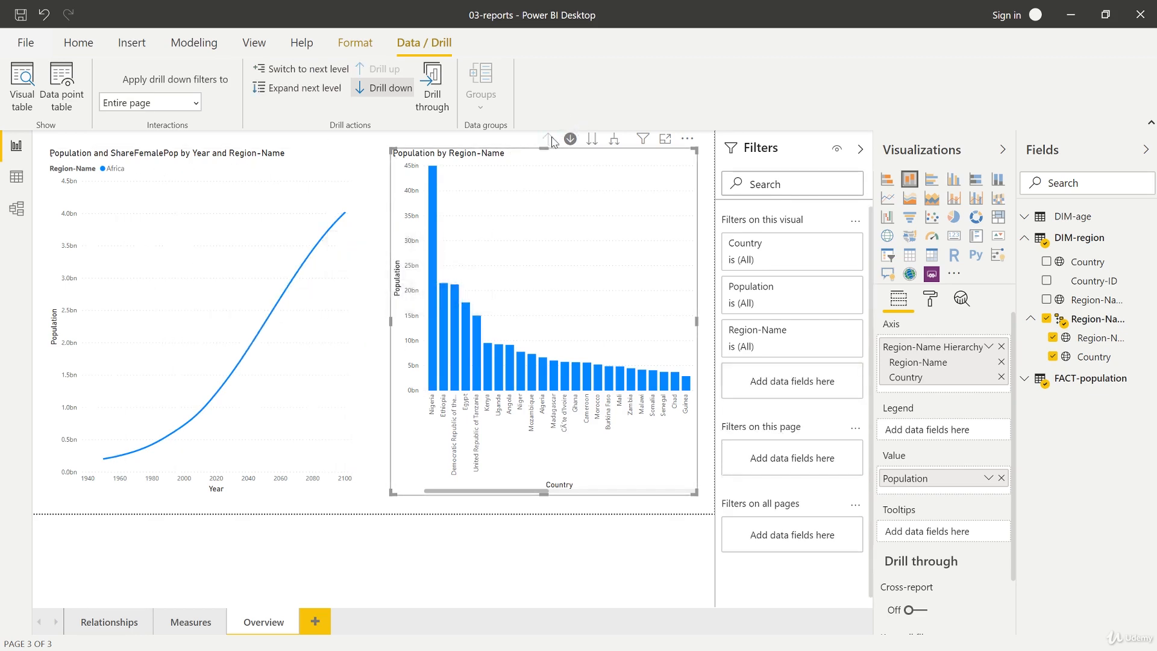
Apply drill-down filters to the selected visual only, then test by drilling the column chart into Africa and back up to the regions.
click(197, 104)
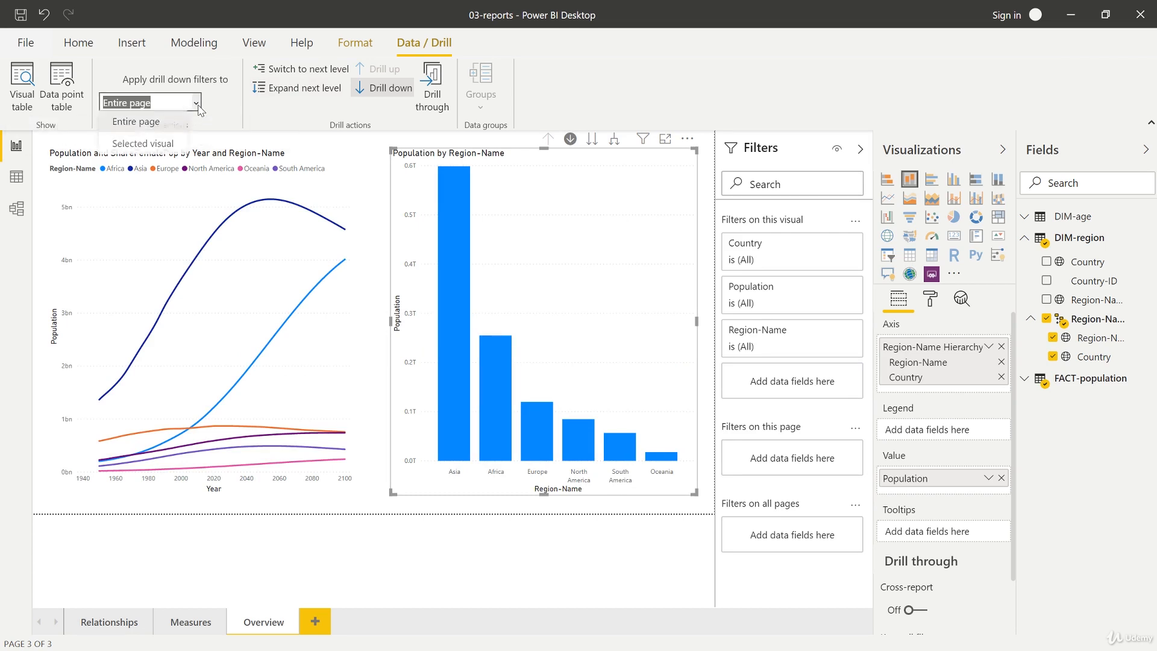
click(139, 143)
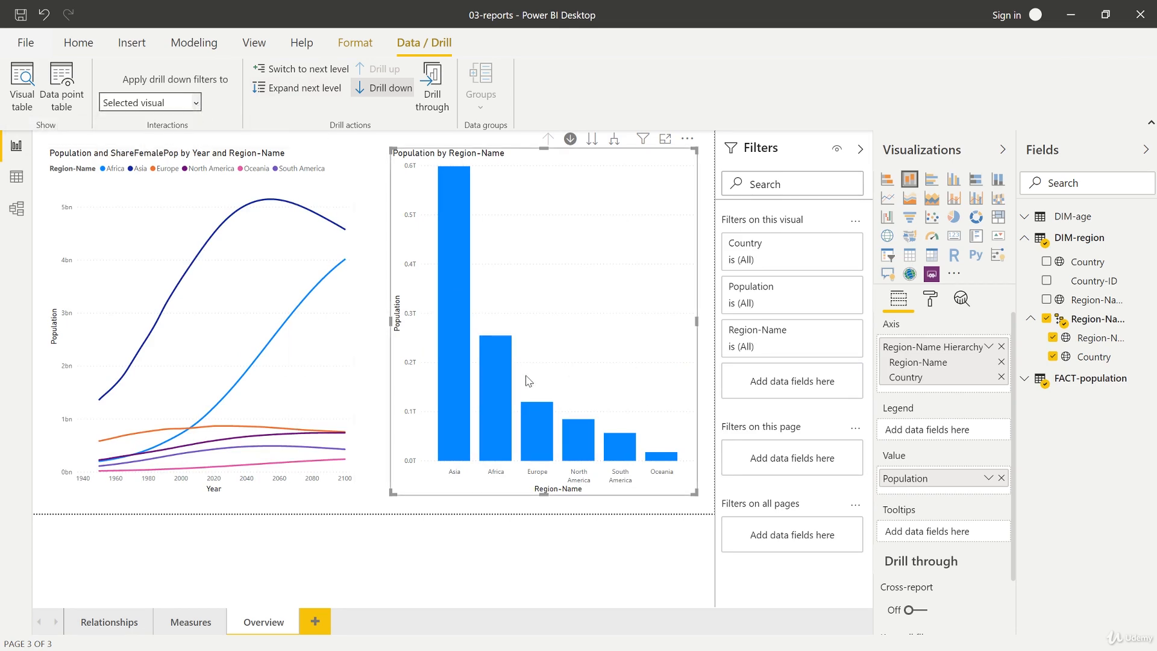
click(495, 366)
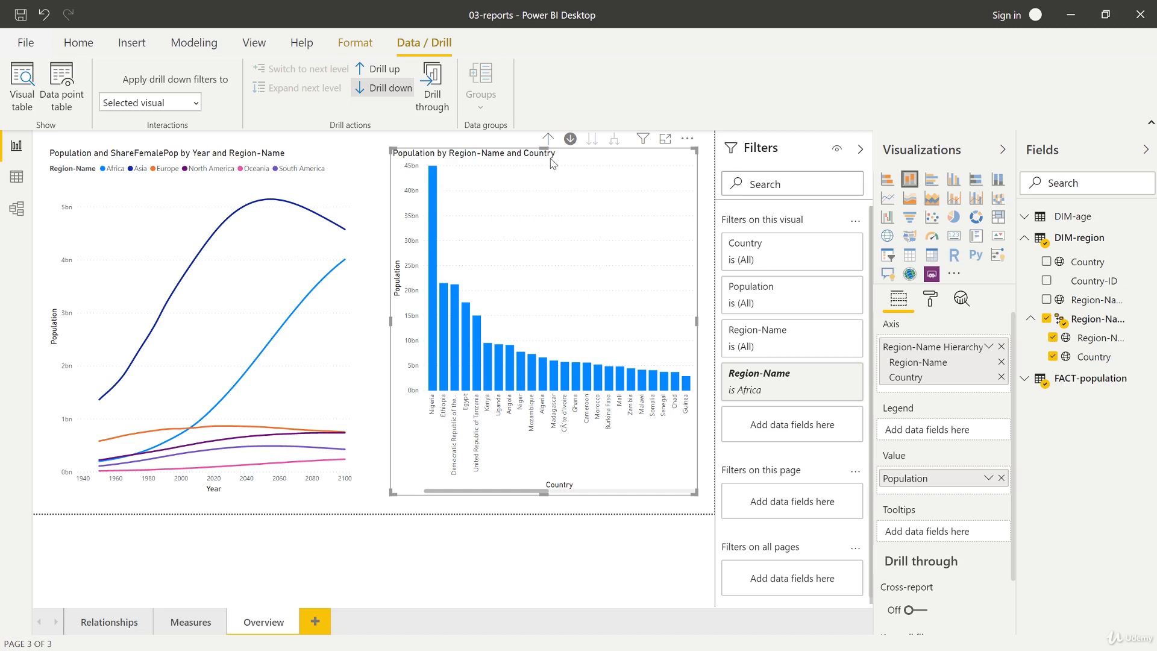
click(548, 139)
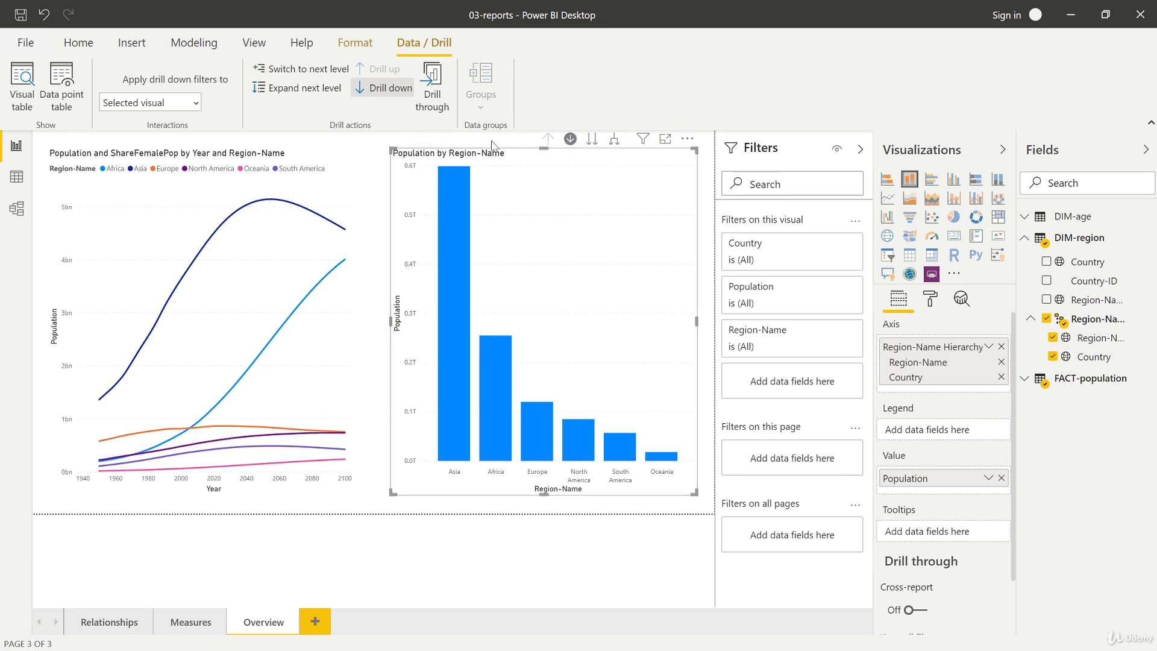
click(428, 511)
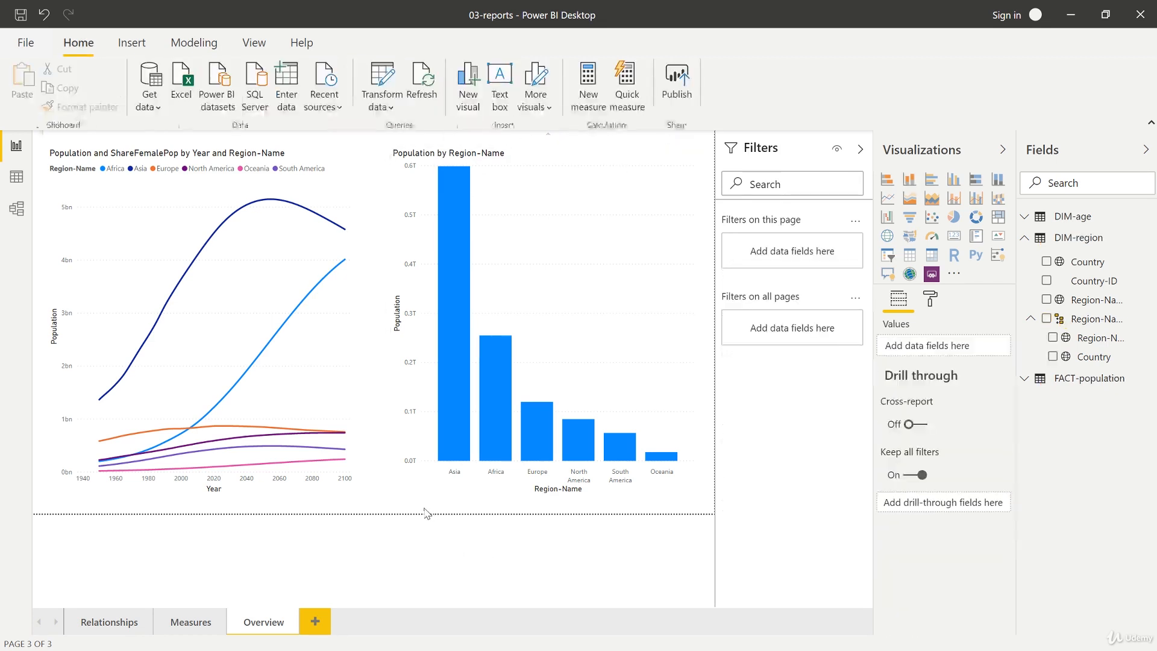